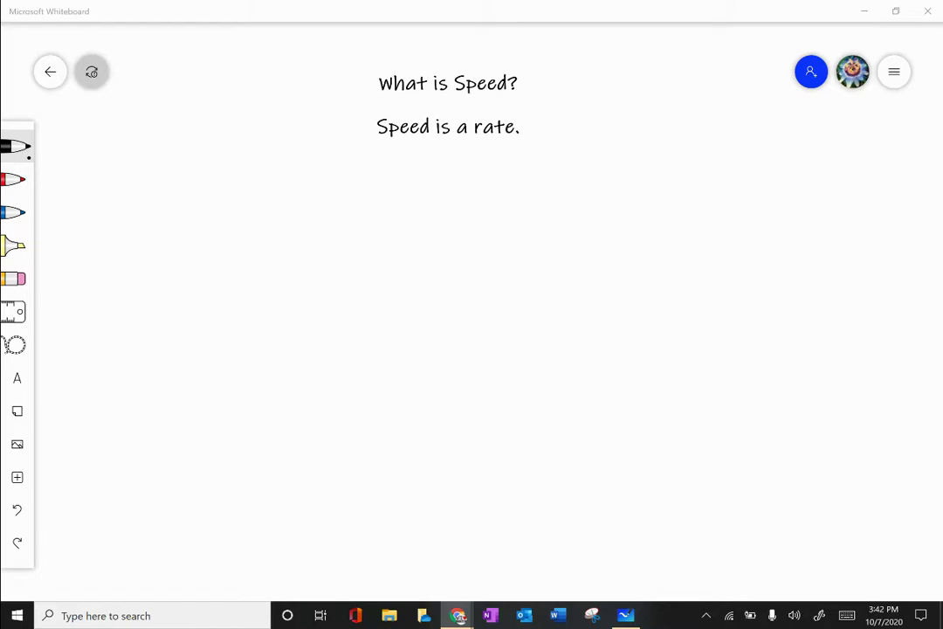
Step: Handwrite 'Distance' and then 'Time' side by side in black pen under the heading
mouse_move(238, 168)
left_mouse_down()
mouse_move(239, 193)
mouse_move(299, 193)
left_mouse_up()
mouse_move(290, 174)
left_mouse_down()
mouse_move(308, 173)
mouse_move(325, 193)
left_mouse_up()
mouse_move(328, 178)
left_mouse_down()
mouse_move(345, 193)
mouse_move(374, 189)
left_mouse_up()
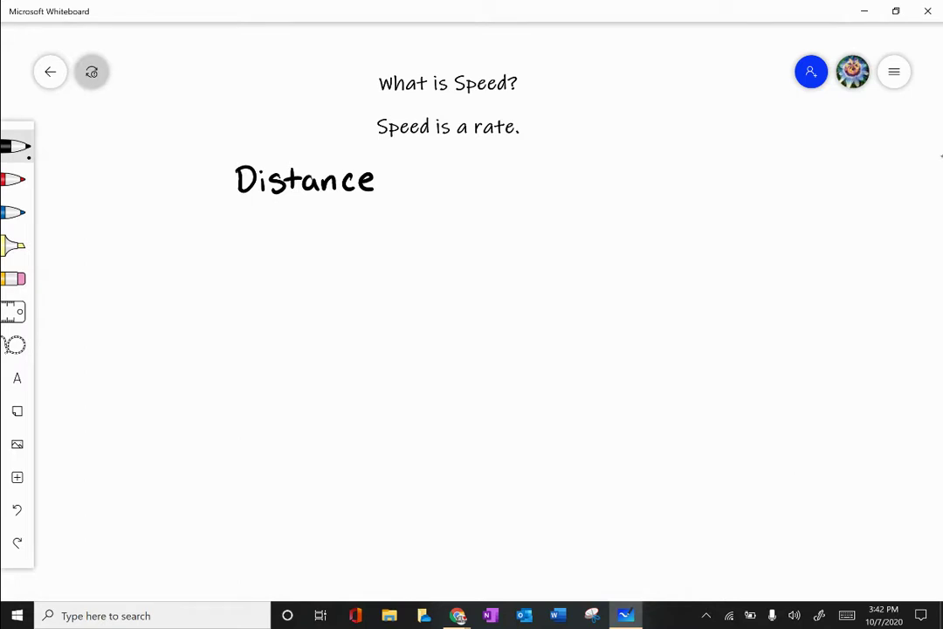
left_click_drag(459, 165, 482, 164)
mouse_move(471, 166)
left_mouse_down()
mouse_move(471, 184)
mouse_move(513, 174)
mouse_move(527, 184)
left_mouse_up()
left_click(490, 164)
left_click_drag(531, 177, 554, 181)
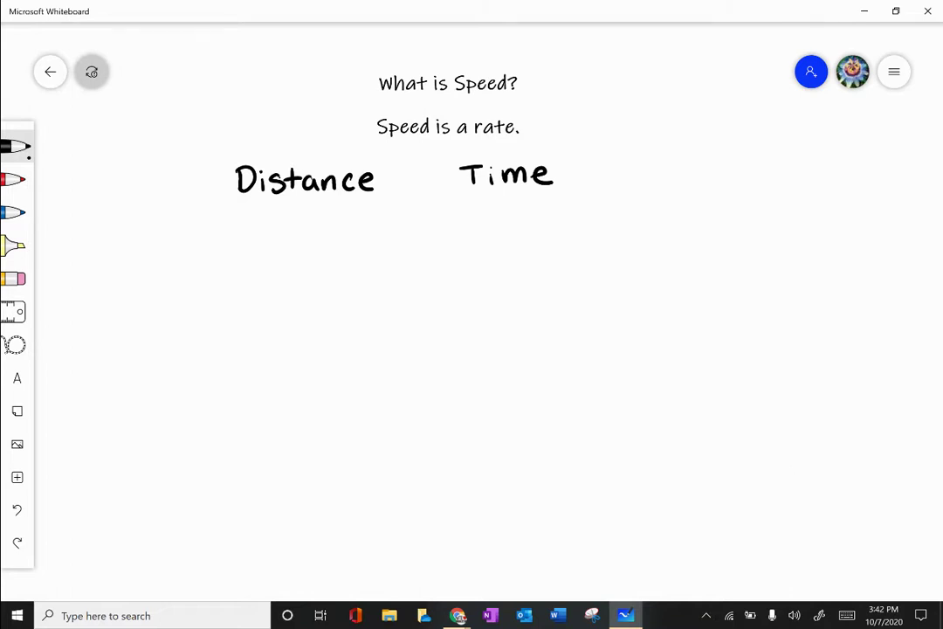
Step: Put a colon between Distance and Time, then write 'Distance' as a numerator below
left_click(427, 172)
left_click(427, 184)
mouse_move(334, 250)
left_mouse_down()
mouse_move(334, 272)
mouse_move(366, 269)
left_mouse_up()
left_click(359, 251)
mouse_move(391, 252)
left_mouse_down()
mouse_move(390, 262)
mouse_move(398, 257)
mouse_move(413, 271)
left_mouse_up()
left_click_drag(418, 259, 446, 272)
left_click_drag(450, 264, 460, 270)
Step: Draw a fraction bar under Distance and write 'Time' beneath it
left_click_drag(334, 282, 458, 287)
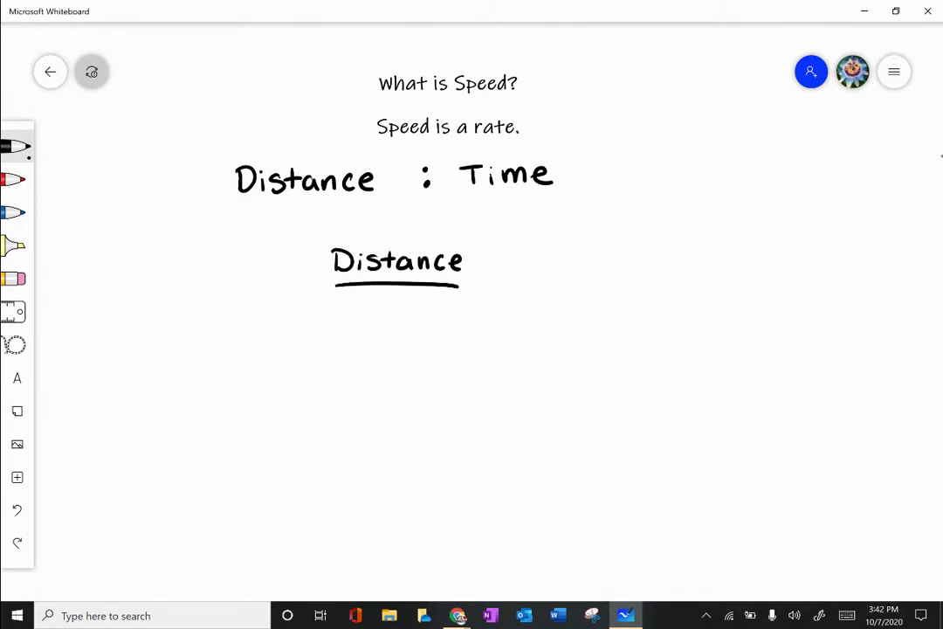
left_click_drag(348, 301, 370, 299)
mouse_move(359, 300)
left_mouse_down()
mouse_move(359, 319)
mouse_move(431, 317)
left_mouse_up()
left_click(377, 300)
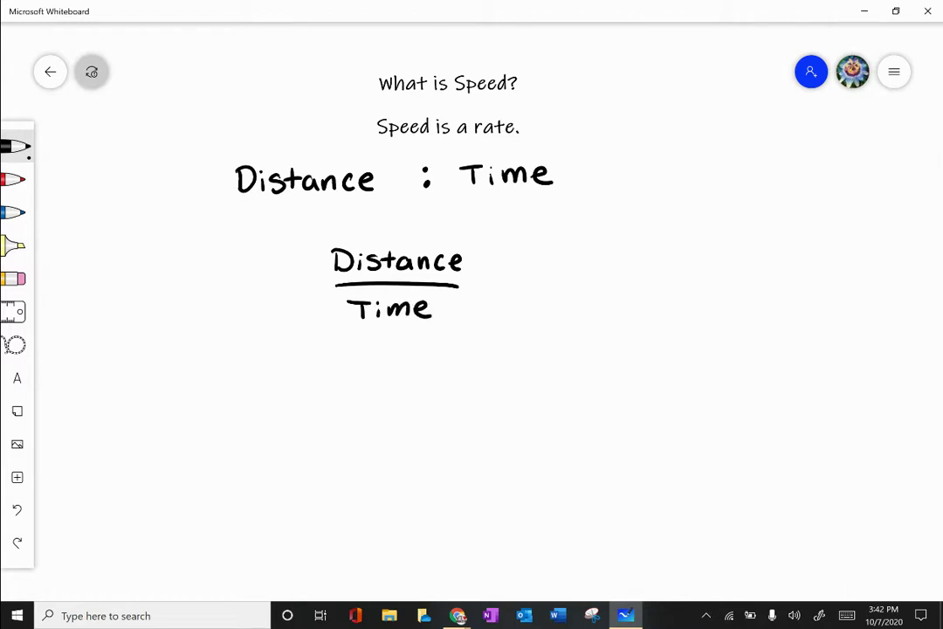
Step: Write 'Speed =' to the left of the Distance/Time fraction
left_click_drag(296, 283, 309, 290)
mouse_move(195, 272)
left_mouse_down()
mouse_move(176, 295)
mouse_move(203, 303)
left_mouse_up()
left_click_drag(203, 280, 205, 290)
left_click_drag(219, 283, 229, 292)
left_click_drag(231, 285, 264, 297)
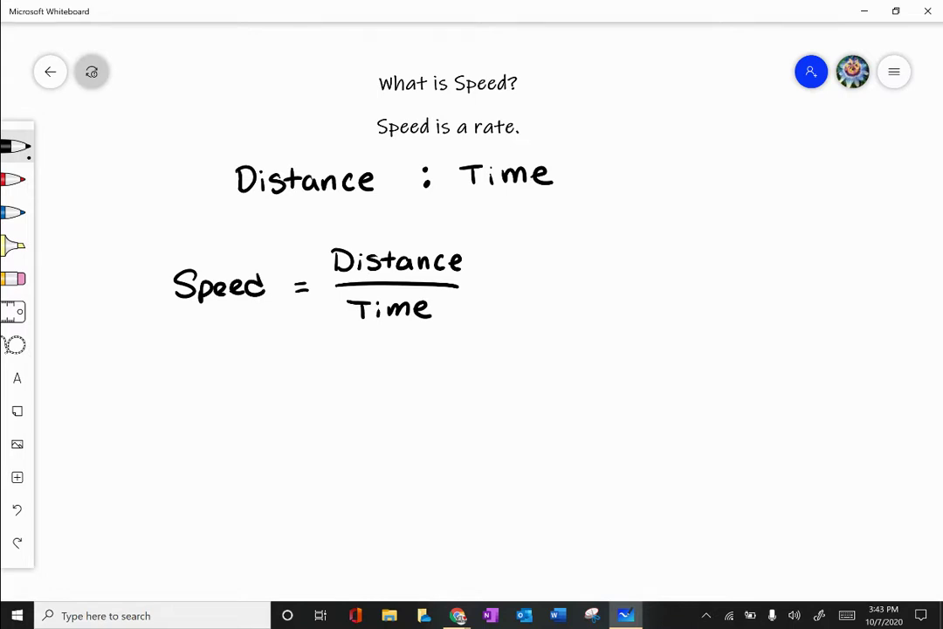
key("alt+Tab")
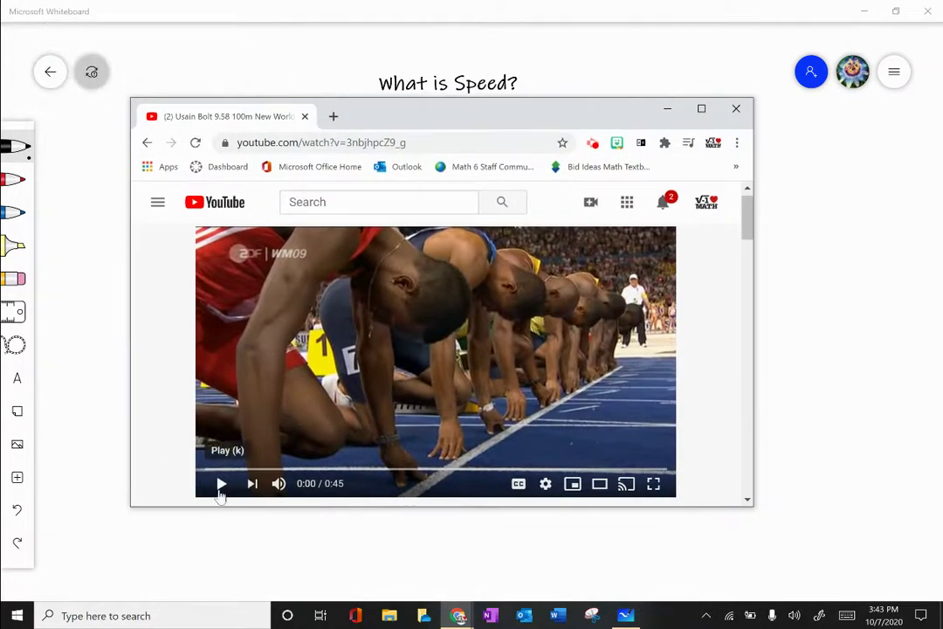
left_click(221, 485)
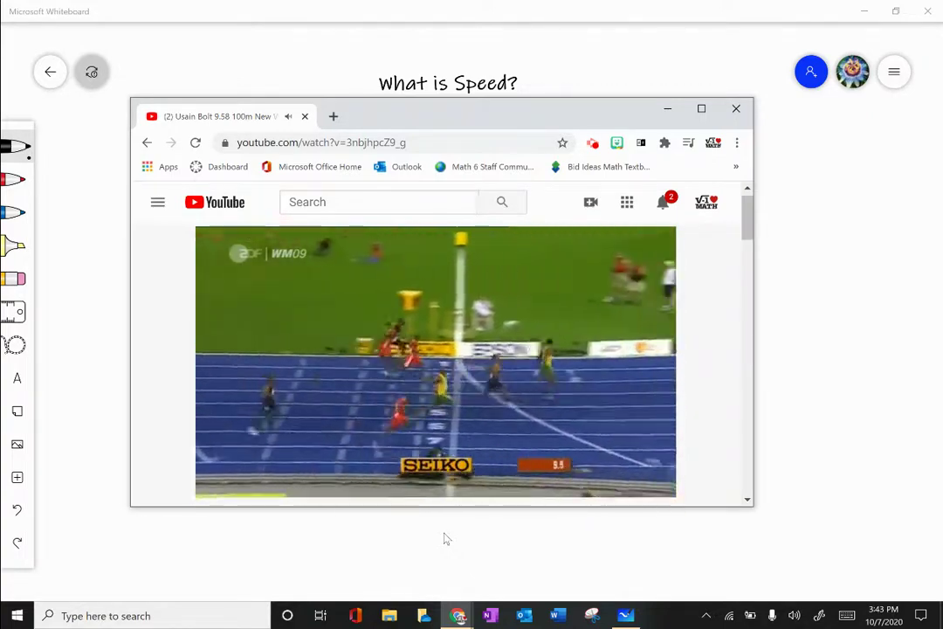
left_click(222, 485)
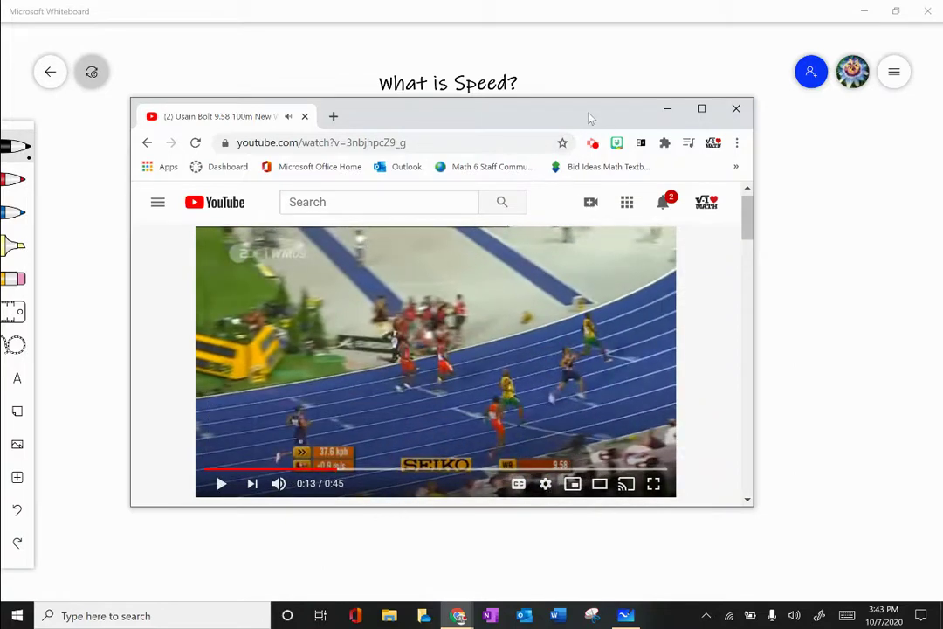
left_click_drag(590, 116, 584, 0)
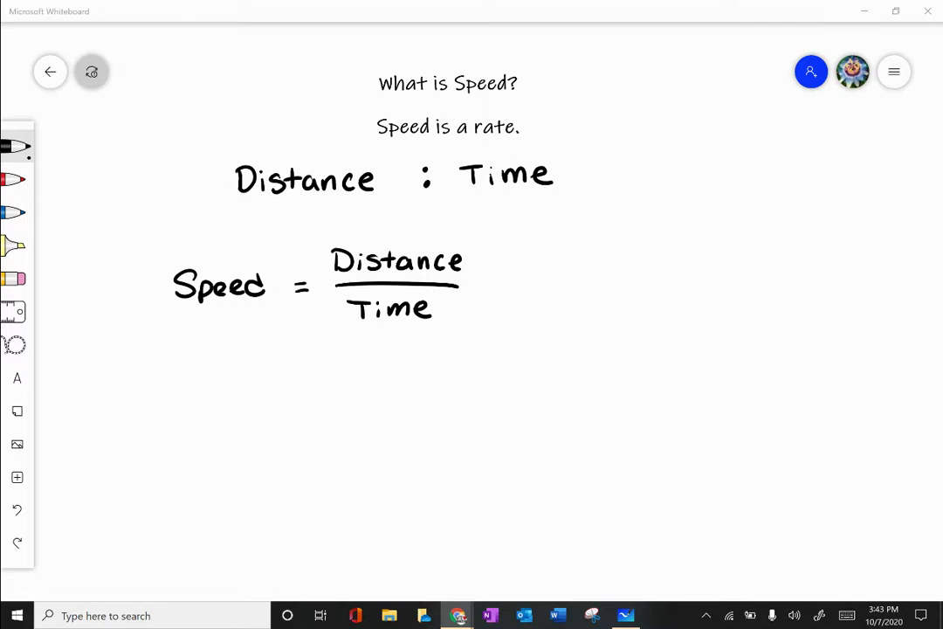
Step: Write the fraction 100 meters over 9.58 Secs below the general speed formula
left_click(626, 616)
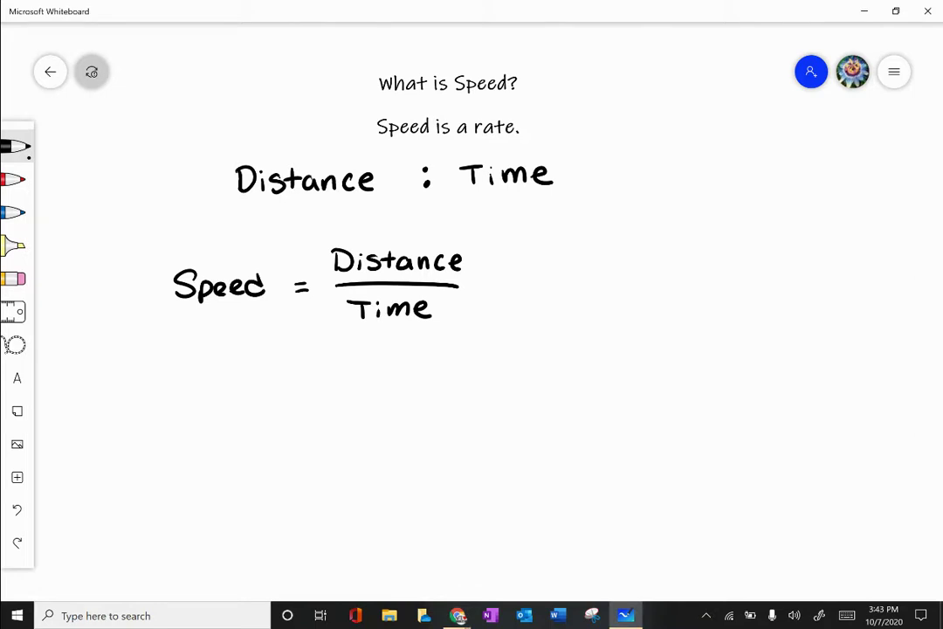
mouse_move(358, 399)
left_mouse_down()
mouse_move(359, 418)
mouse_move(375, 400)
mouse_move(443, 416)
mouse_move(468, 406)
mouse_move(462, 415)
left_mouse_up()
left_click_drag(470, 408, 503, 409)
left_click_drag(353, 427, 517, 421)
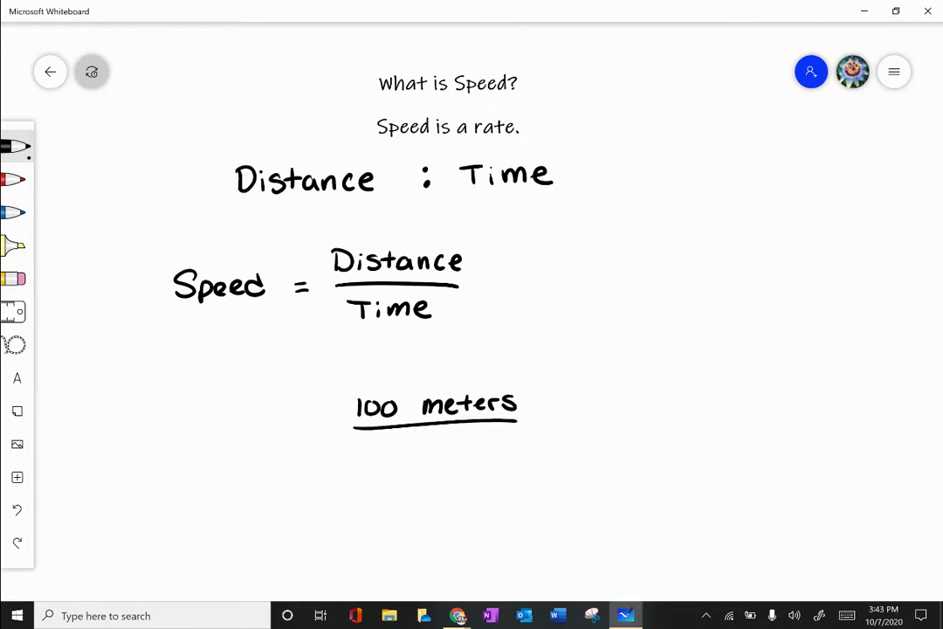
mouse_move(389, 441)
left_mouse_down()
mouse_move(383, 460)
mouse_move(405, 457)
mouse_move(418, 440)
mouse_move(491, 455)
left_mouse_up()
left_click_drag(504, 443, 509, 455)
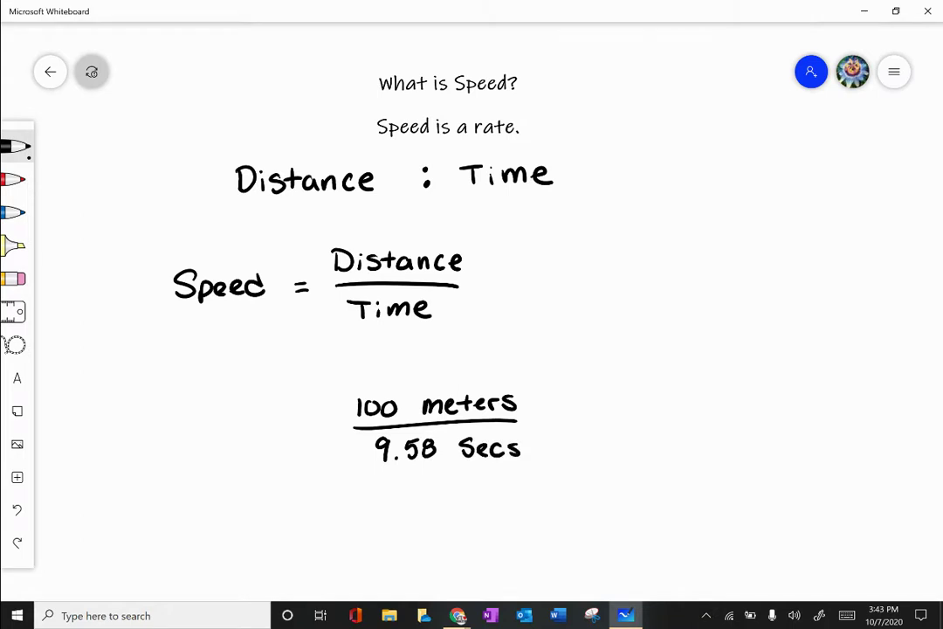
Step: Write 'Speed =' to the left of the 100 meters / 9.58 Secs fraction
left_click_drag(329, 429, 337, 428)
left_click_drag(330, 435, 338, 434)
mouse_move(237, 414)
left_mouse_down()
mouse_move(218, 435)
mouse_move(278, 434)
left_mouse_up()
left_click_drag(293, 418, 295, 437)
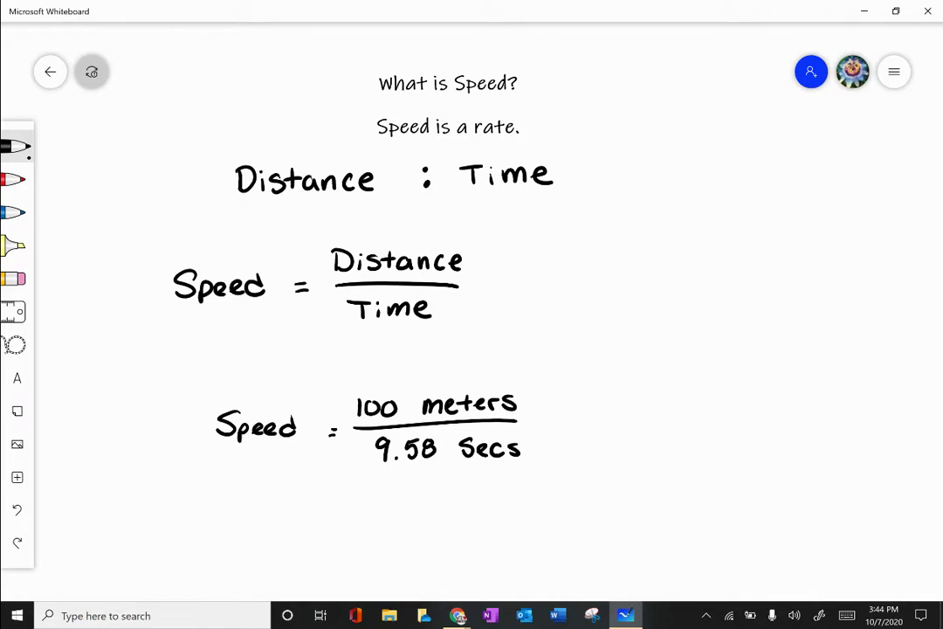
Step: Write the label 'unit rate' to the right of the 100 meters / 9.58 Secs fraction
right_click(653, 406)
mouse_move(637, 407)
left_mouse_down()
mouse_move(652, 421)
mouse_move(664, 409)
mouse_move(671, 421)
left_mouse_up()
left_click_drag(678, 413, 677, 421)
left_click_drag(678, 408, 690, 421)
mouse_move(682, 410)
left_mouse_down()
mouse_move(714, 421)
mouse_move(725, 407)
left_mouse_up()
mouse_move(737, 410)
left_mouse_down()
mouse_move(739, 421)
mouse_move(753, 409)
left_mouse_up()
left_click_drag(757, 414, 772, 418)
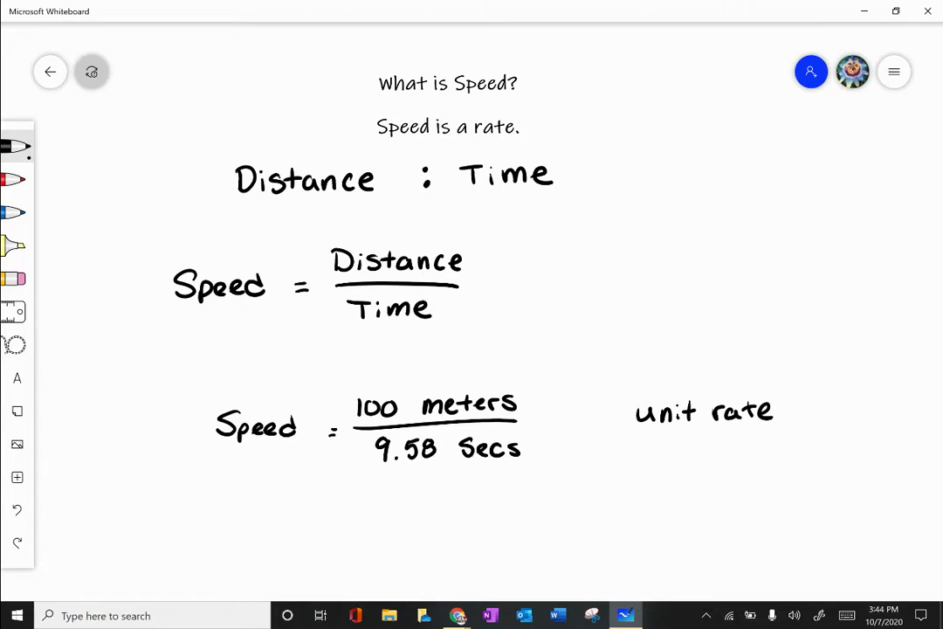
Step: Draw a unit-rate fraction with 1 sec below the bar and meters above it
left_click_drag(801, 418, 890, 416)
mouse_move(830, 434)
left_mouse_down()
mouse_move(834, 447)
mouse_move(853, 446)
left_mouse_up()
left_click_drag(867, 439, 880, 447)
left_click_drag(898, 434, 899, 447)
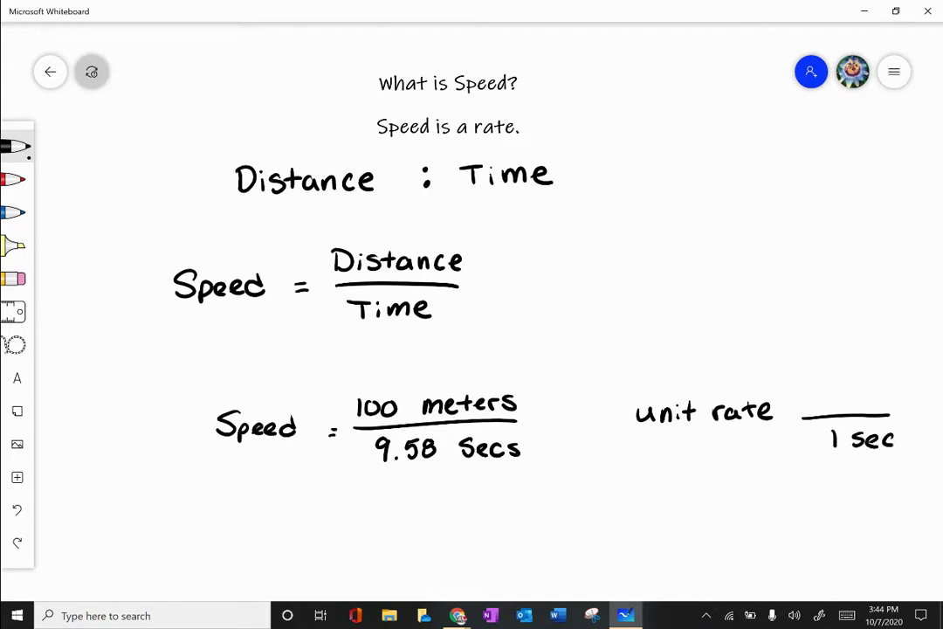
left_click_drag(882, 405, 917, 405)
left_click_drag(910, 397, 931, 403)
mouse_move(931, 404)
left_mouse_down()
mouse_move(939, 395)
mouse_move(932, 407)
left_mouse_up()
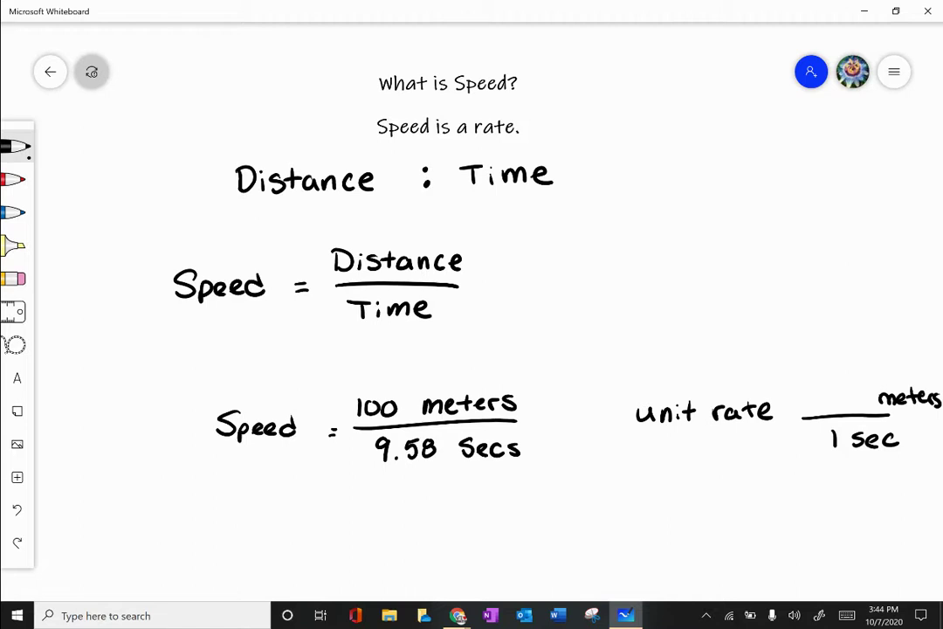
Step: Start an equivalent fraction with denominator 1 and draw arrows to it from the original fraction
mouse_move(525, 419)
left_mouse_down()
mouse_move(592, 419)
mouse_move(578, 450)
left_mouse_up()
mouse_move(487, 477)
left_mouse_down()
mouse_move(550, 486)
mouse_move(565, 468)
left_mouse_up()
left_click_drag(547, 472, 563, 478)
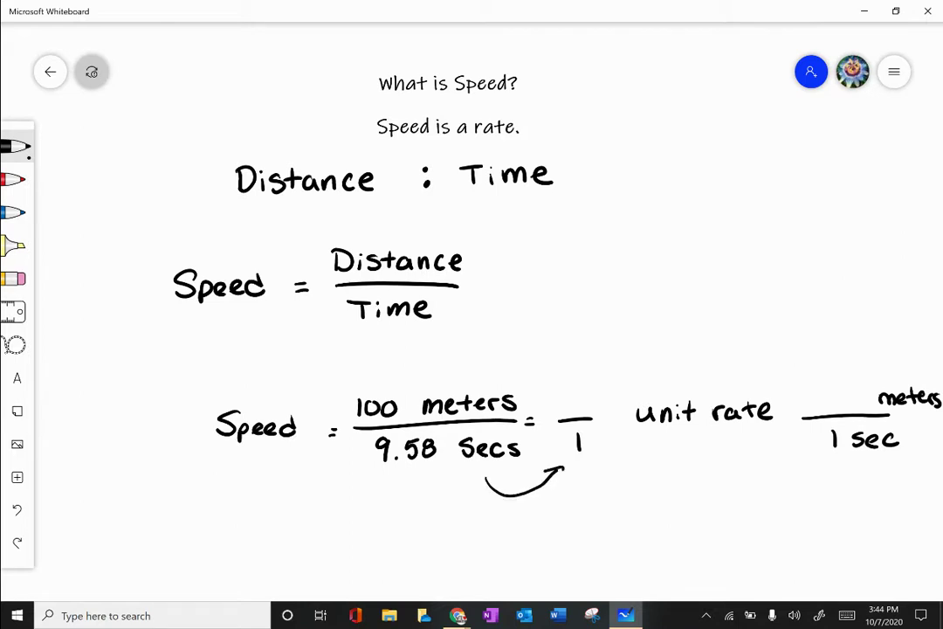
mouse_move(489, 383)
left_mouse_down()
mouse_move(497, 374)
mouse_move(564, 380)
left_mouse_up()
left_click_drag(564, 381, 552, 386)
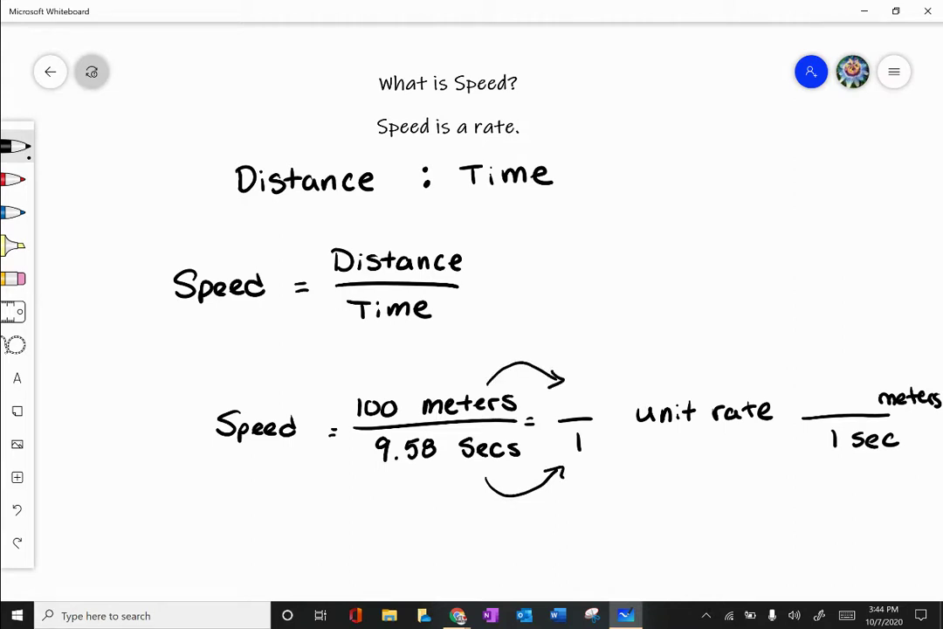
Step: Label both arrows '÷ 9.58', add 'sec' after the new 1, and bring Desmos over the board
mouse_move(517, 503)
left_mouse_down()
mouse_move(515, 517)
mouse_move(494, 508)
mouse_move(529, 505)
mouse_move(528, 519)
mouse_move(545, 519)
left_mouse_up()
left_click(488, 514)
left_click(524, 517)
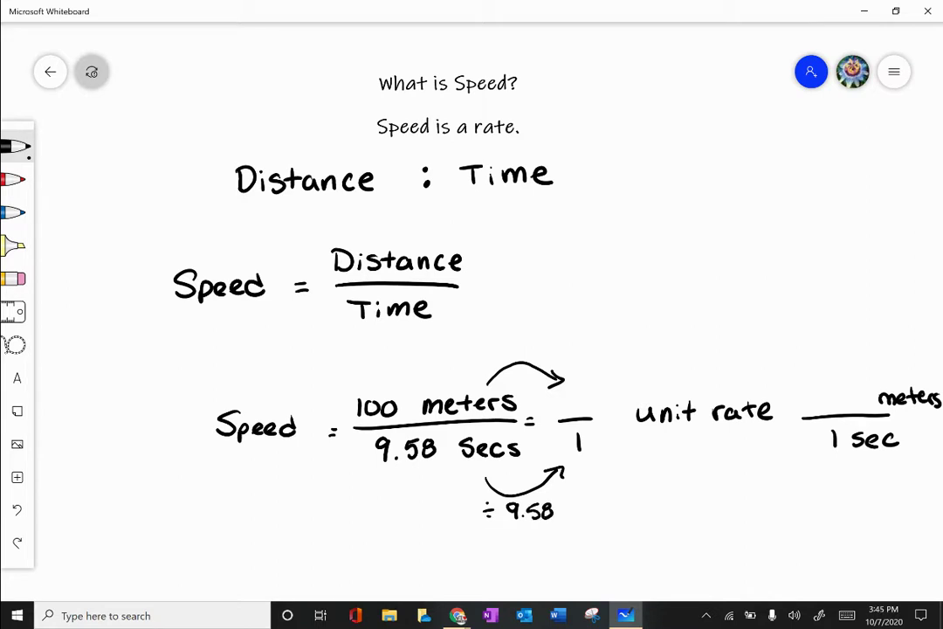
left_click(498, 342)
left_click(498, 354)
left_click_drag(490, 348, 528, 355)
left_click(524, 356)
left_click_drag(550, 340, 548, 354)
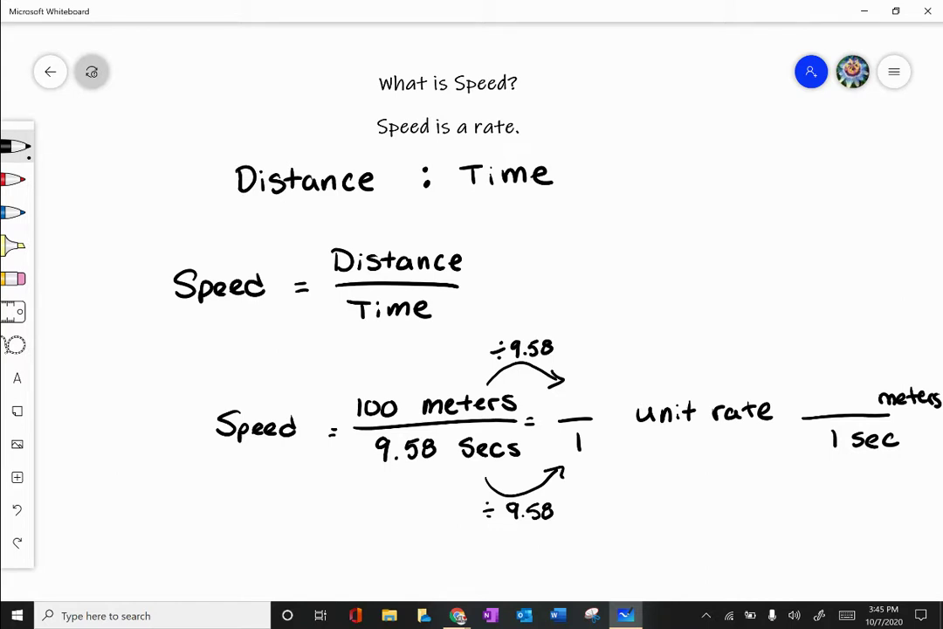
mouse_move(602, 439)
left_mouse_down()
mouse_move(593, 449)
mouse_move(630, 450)
left_mouse_up()
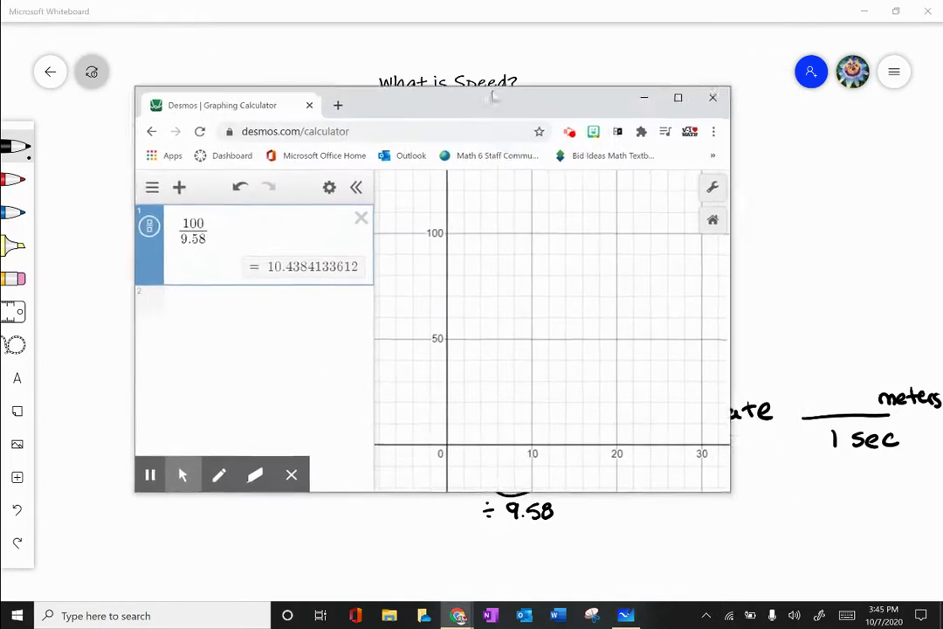
left_click_drag(493, 94, 468, 98)
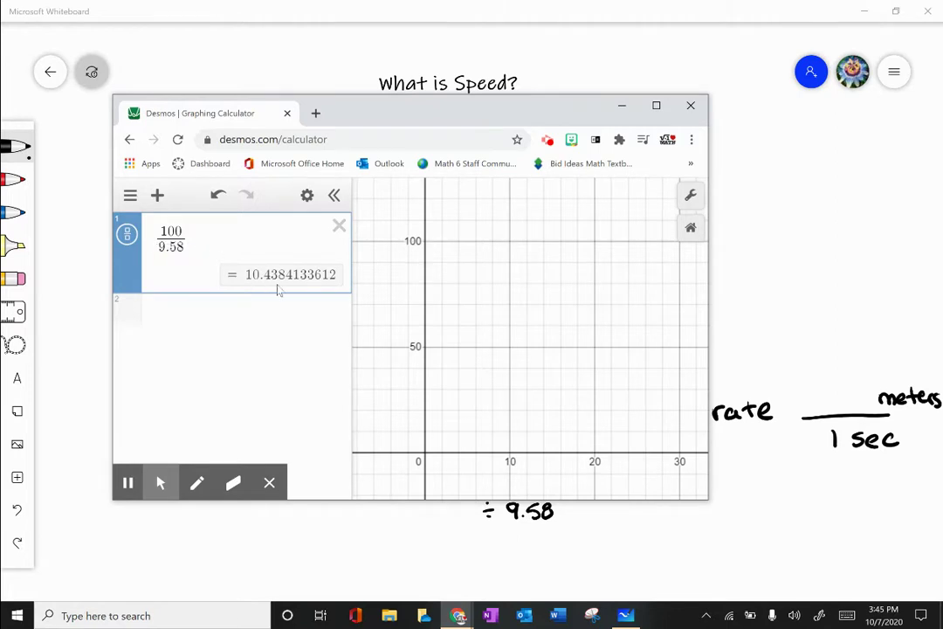
Step: Drag the Desmos window up and left so it no longer covers the handwritten fraction
left_click_drag(482, 114, 315, 10)
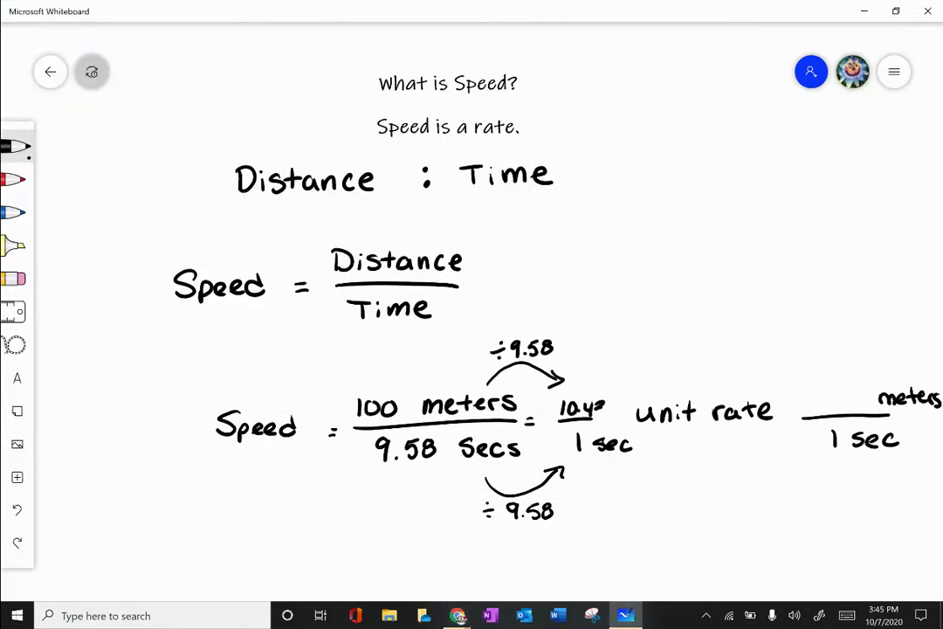
Step: Add the 'm' unit so the unit-rate numerator reads 10.43m over 1 sec
left_click_drag(609, 414, 625, 414)
Step: Maximize Desmos and edit the expression to 100/9.58 x, graphing a line through the origin
mouse_move(458, 616)
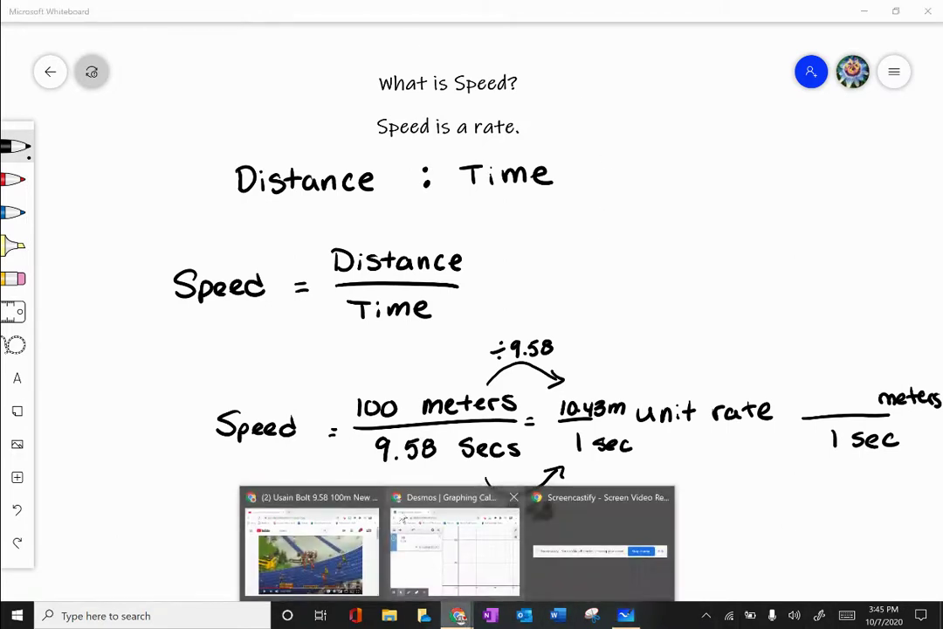
left_click(404, 519)
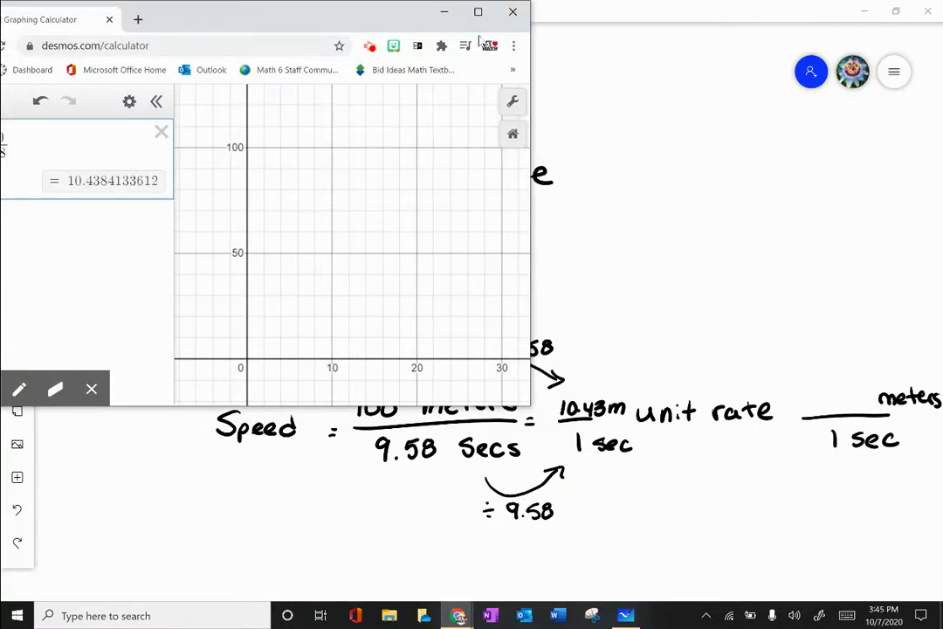
left_click(478, 12)
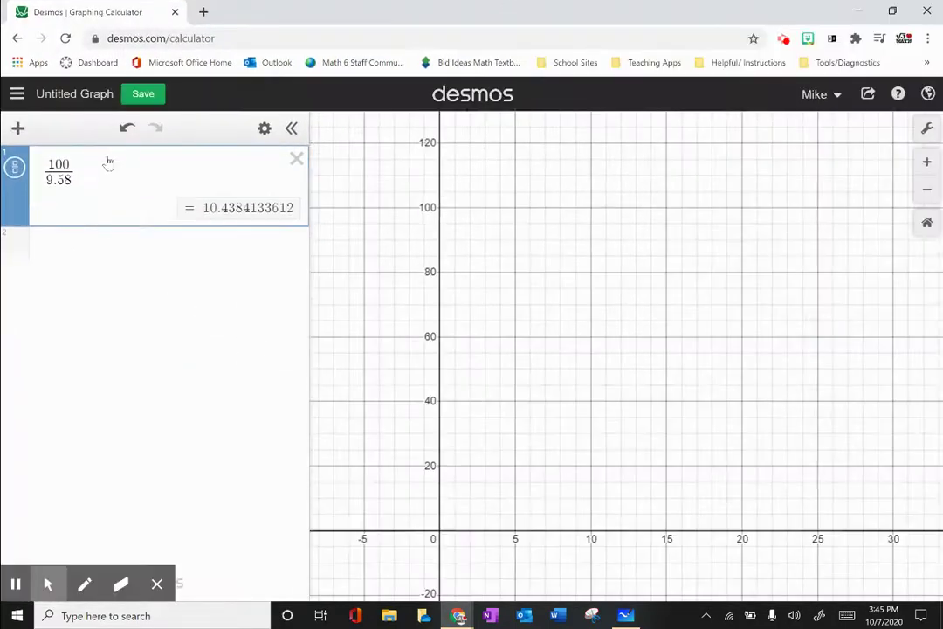
left_click(92, 169)
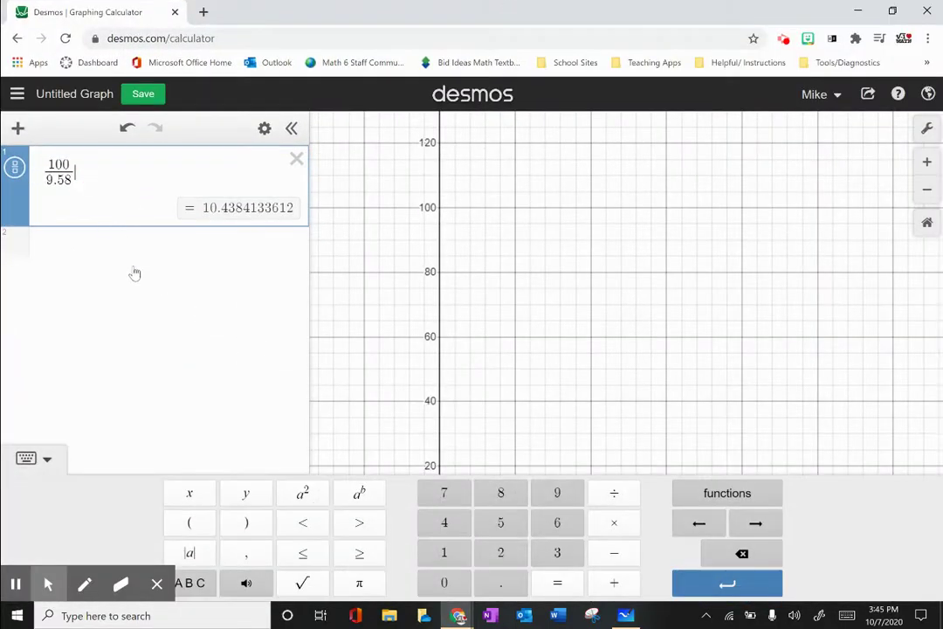
double_click(188, 493)
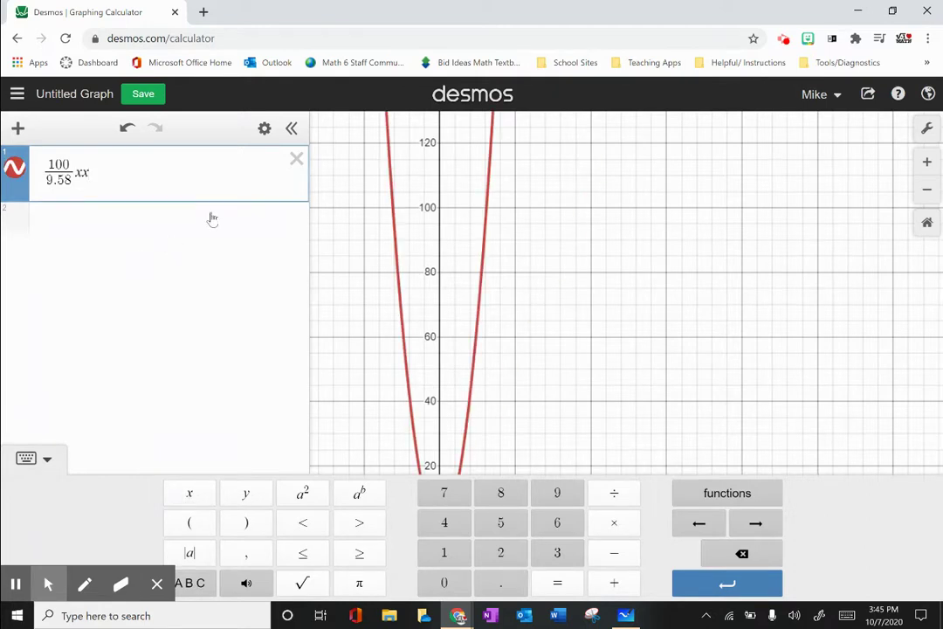
key("BackSpace")
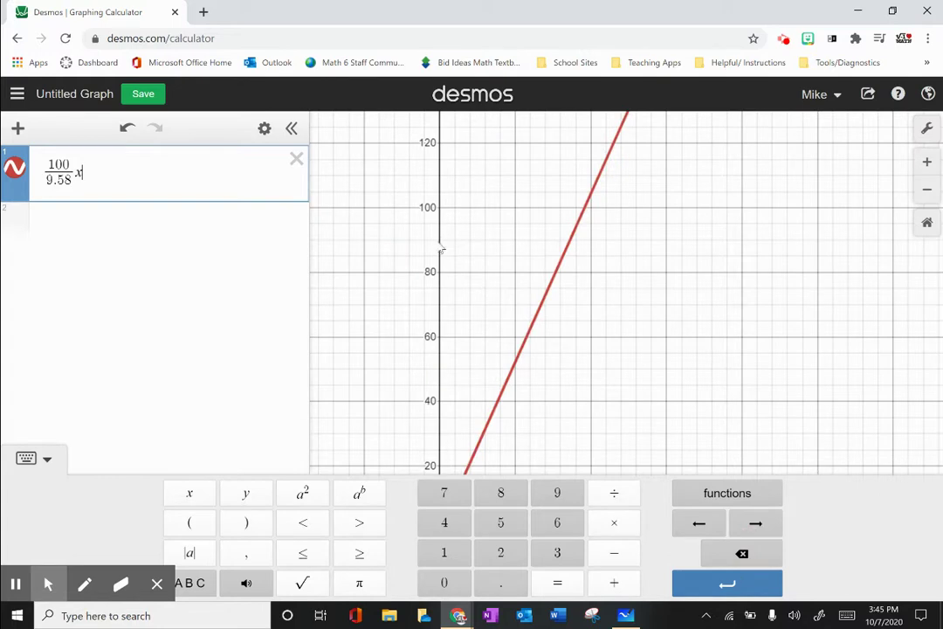
left_click(166, 262)
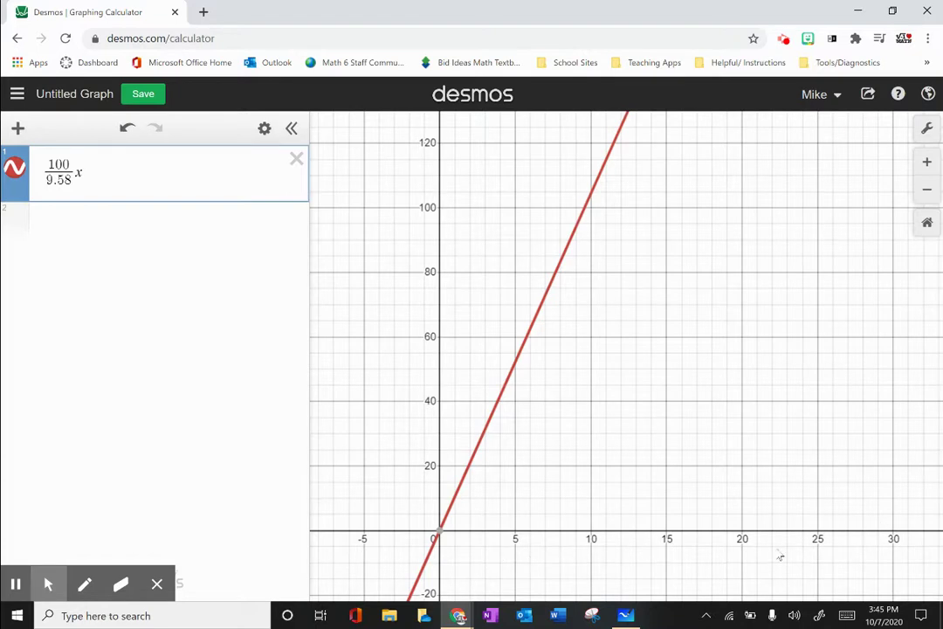
mouse_move(443, 539)
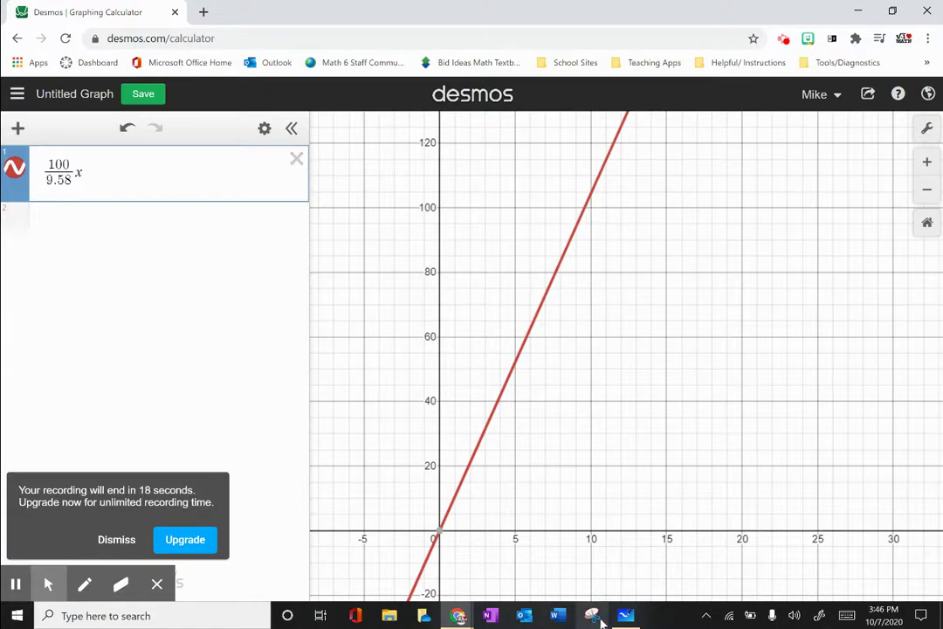
Step: Briefly revisit the Desmos graph in Chrome, then return to the whiteboard speed notes
left_click(460, 616)
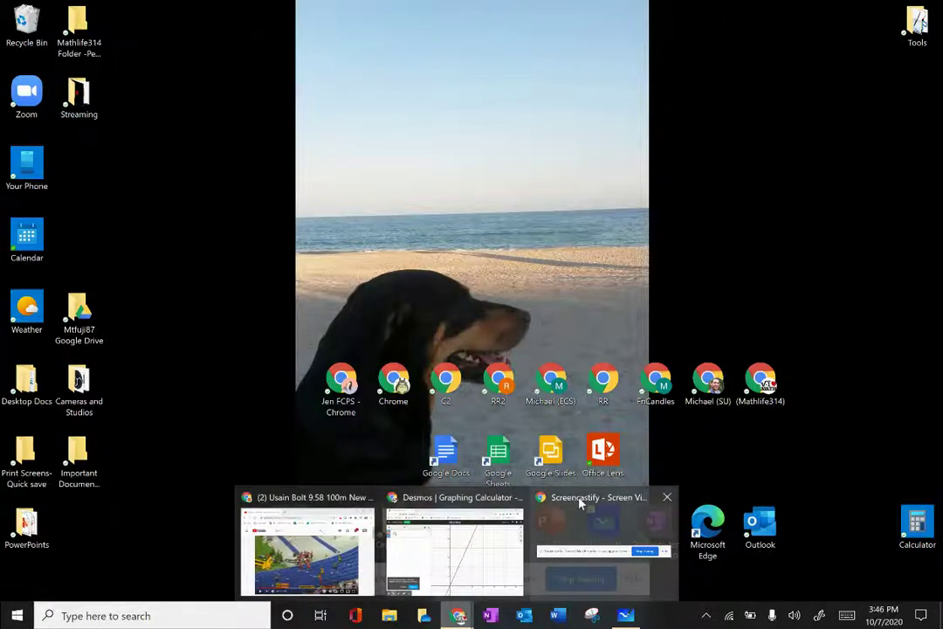
left_click(580, 504)
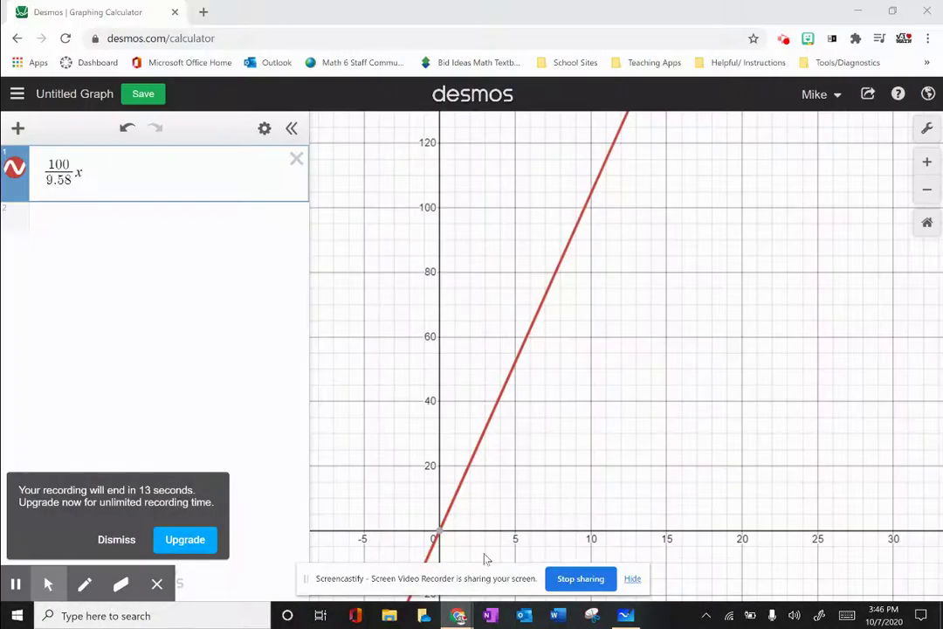
left_click(626, 616)
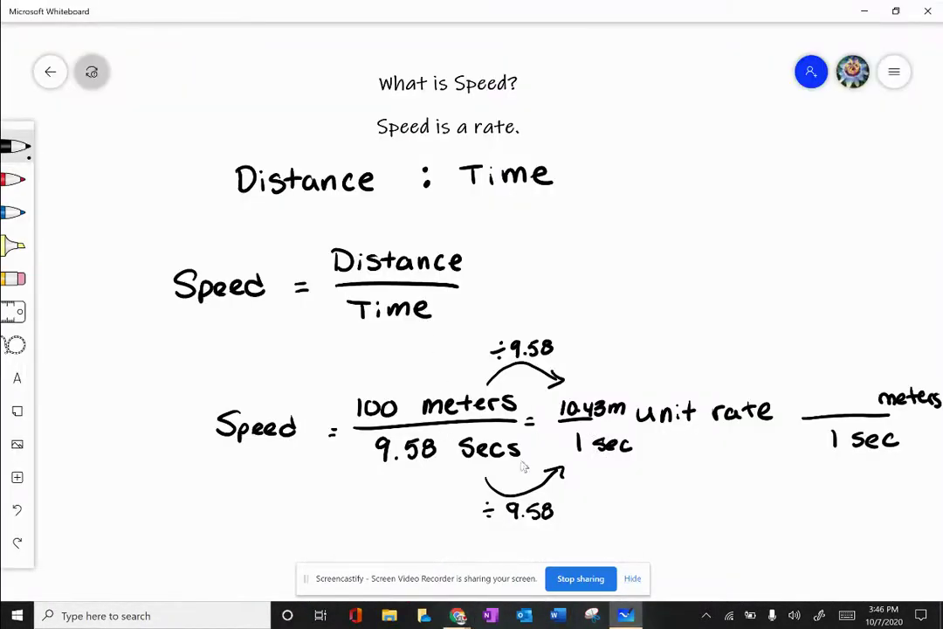